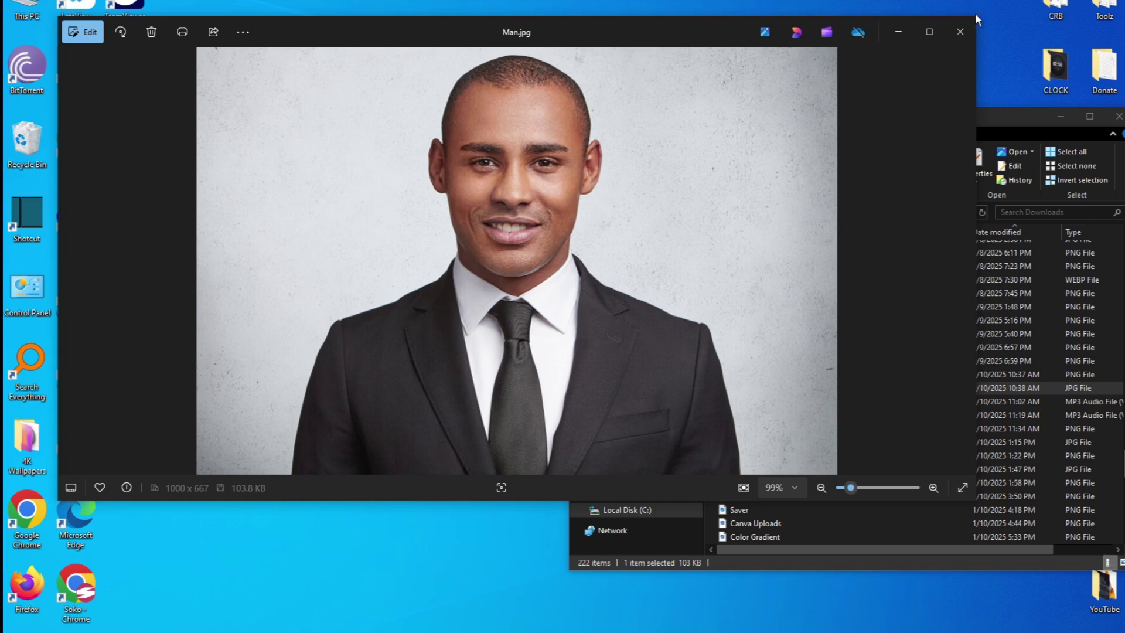
# Step: Close the preview of Man.jpg and switch to the Firefox browser
pyautogui.click(959, 32)
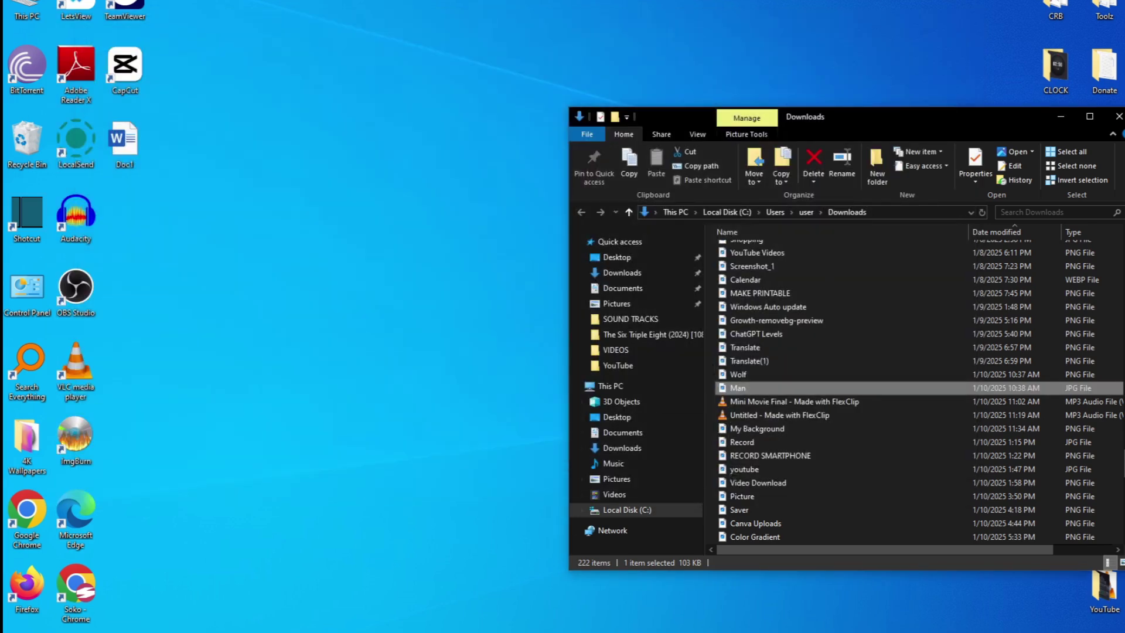
pyautogui.moveTo(394, 630)
pyautogui.click(346, 585)
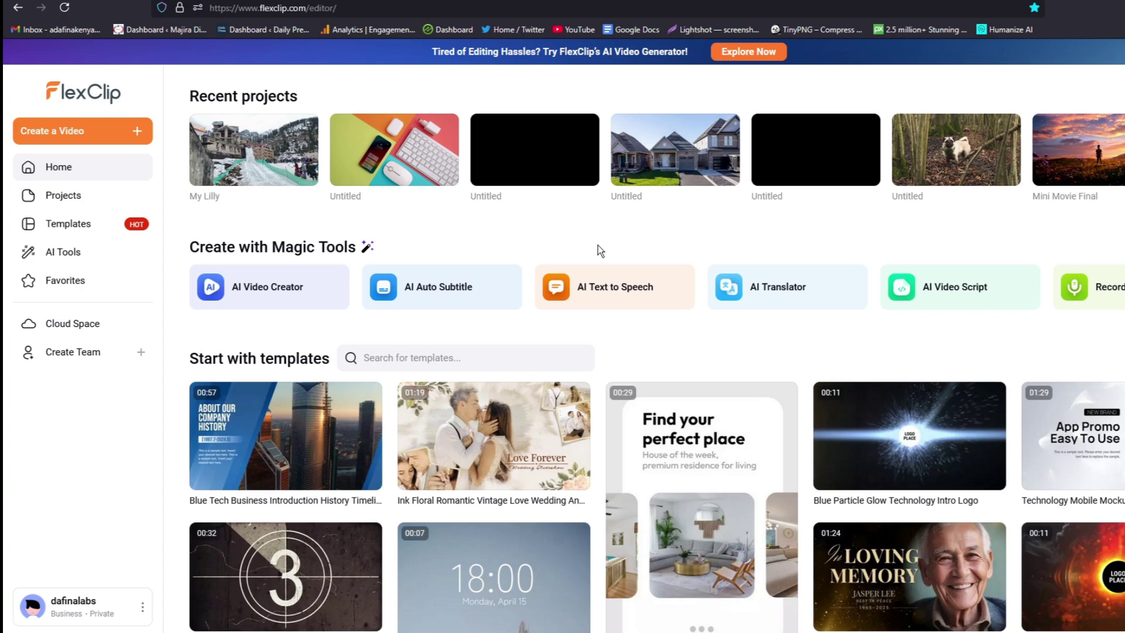
# Step: Search the web for "flexclip" in a new browser tab and open the FlexClip website
pyautogui.hotkey('ctrl', 't')
pyautogui.click(369, 4)
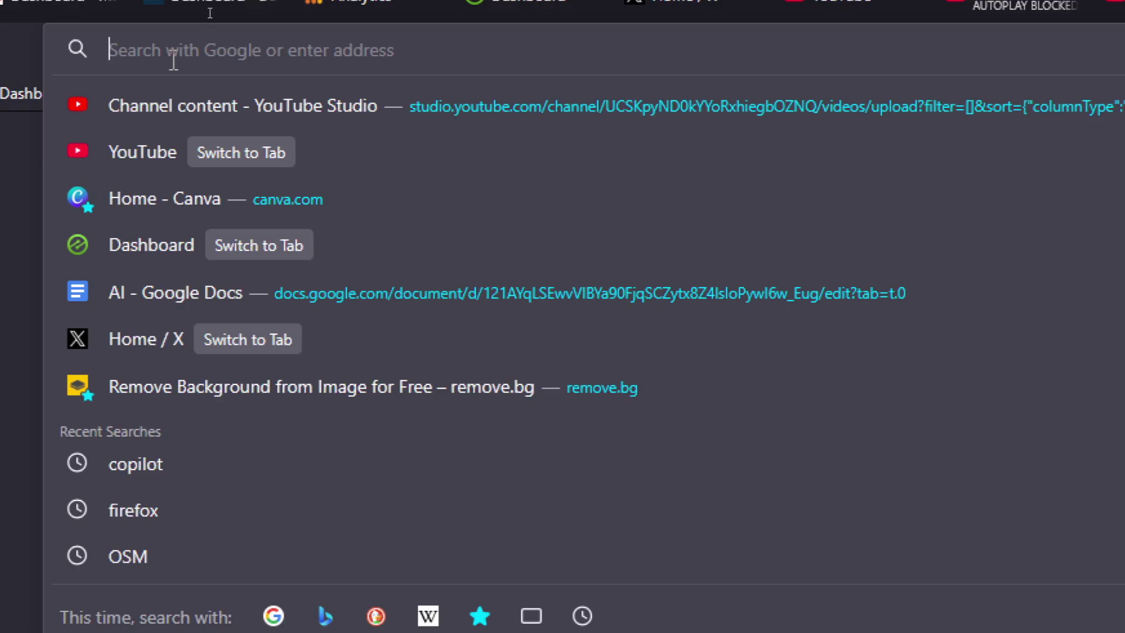
pyautogui.write('flexclip')
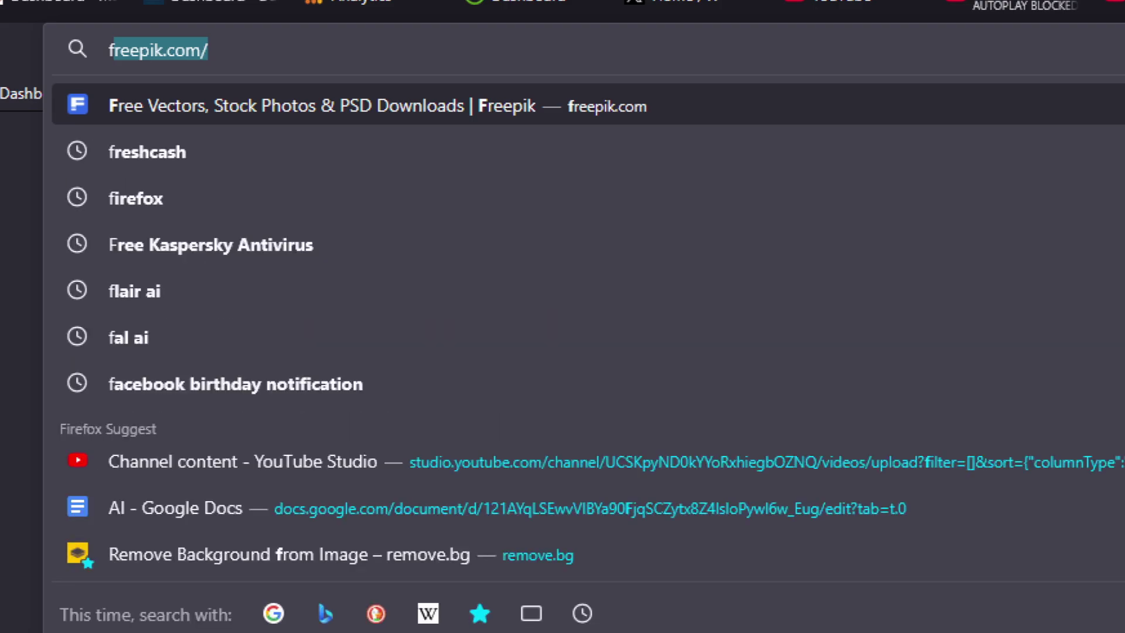
pyautogui.press('Return')
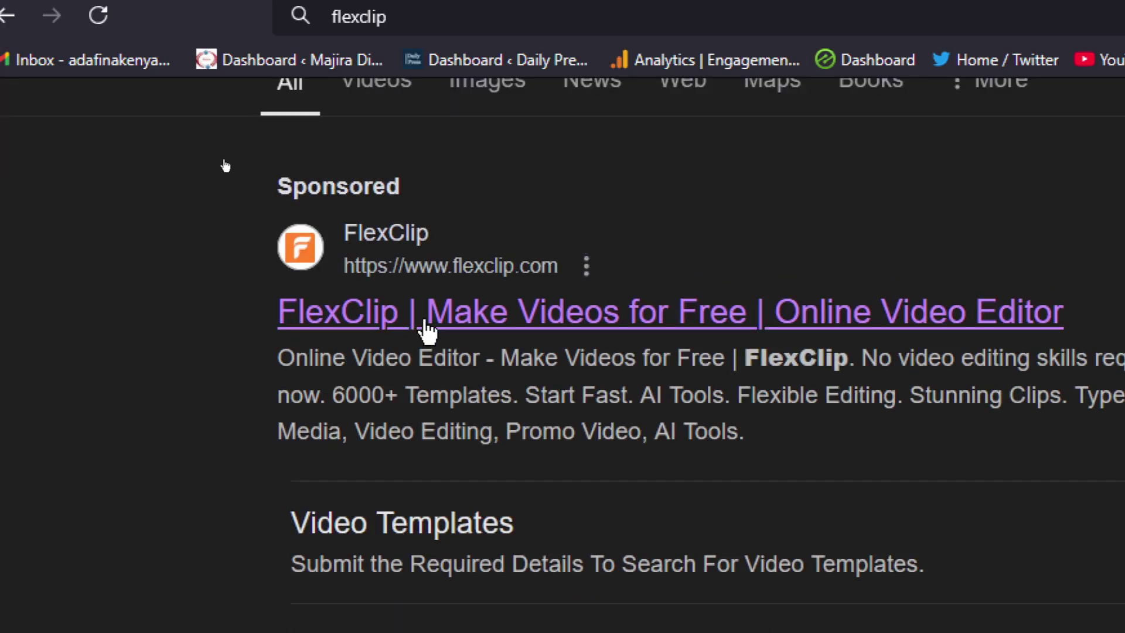
pyautogui.click(422, 321)
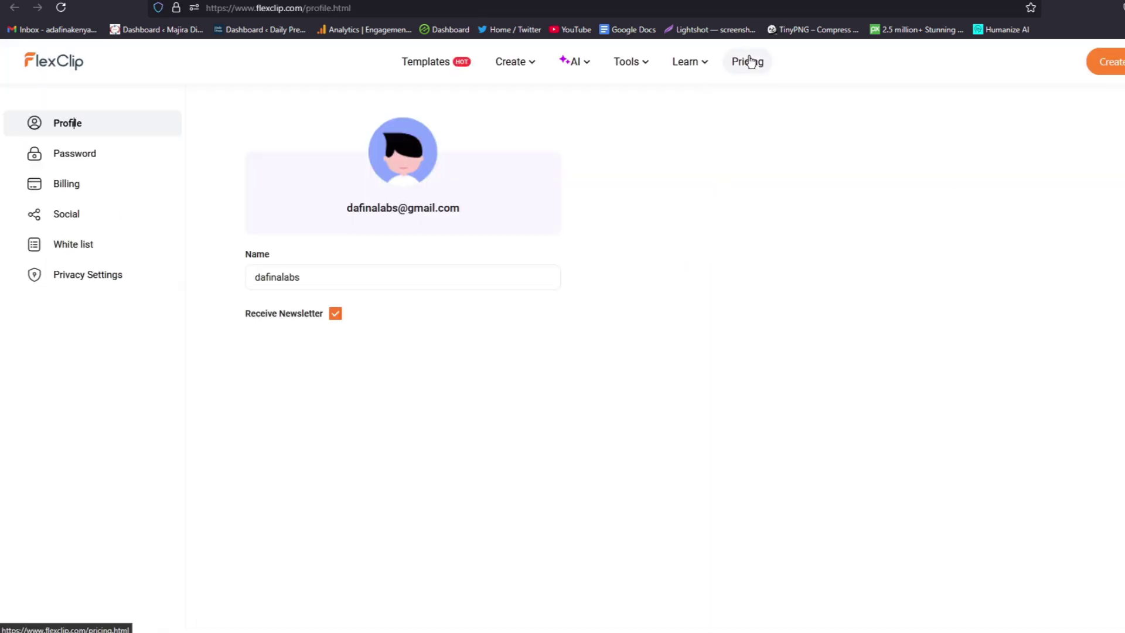
# Step: Open the FlexClip pricing page and review the Free plan's features, including its project limit
pyautogui.click(750, 62)
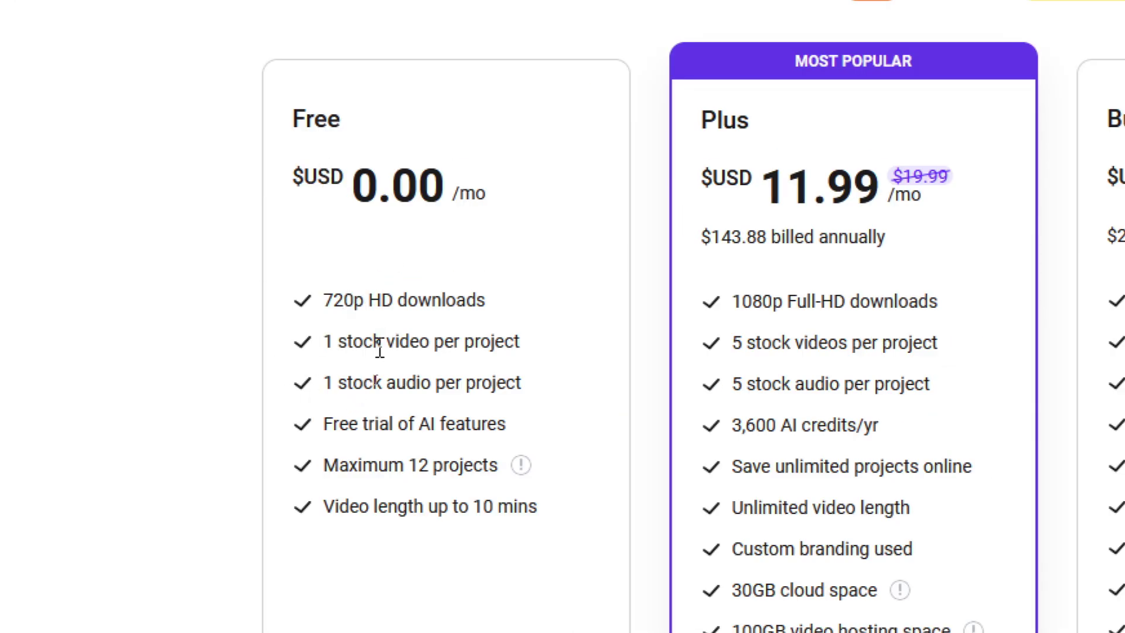
pyautogui.moveTo(325, 460); pyautogui.dragTo(474, 460)
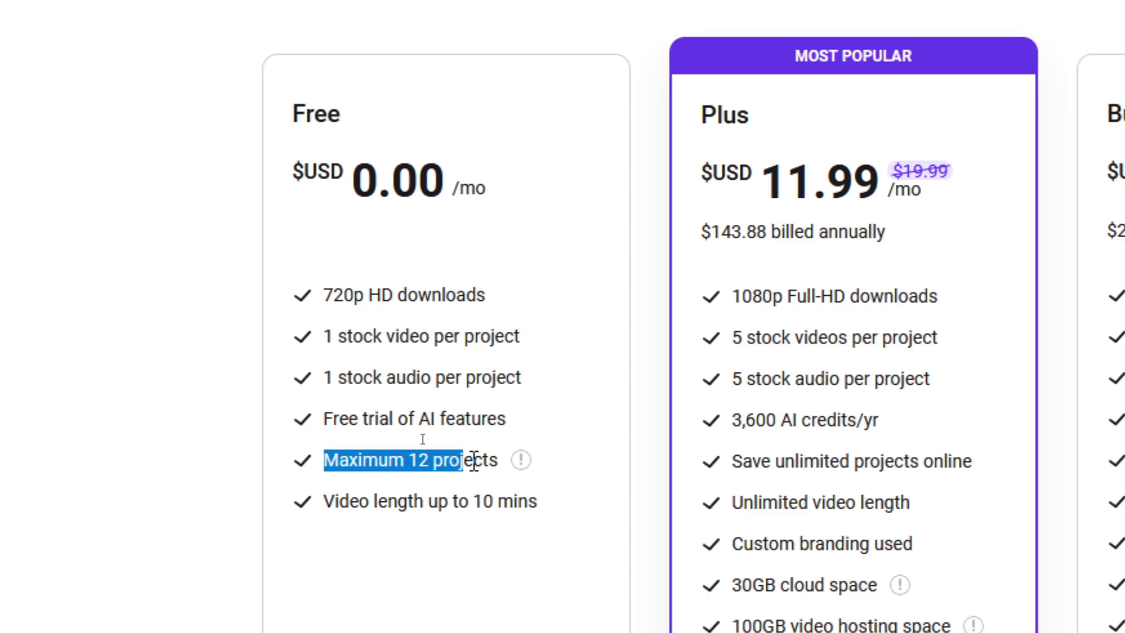
pyautogui.click(443, 454)
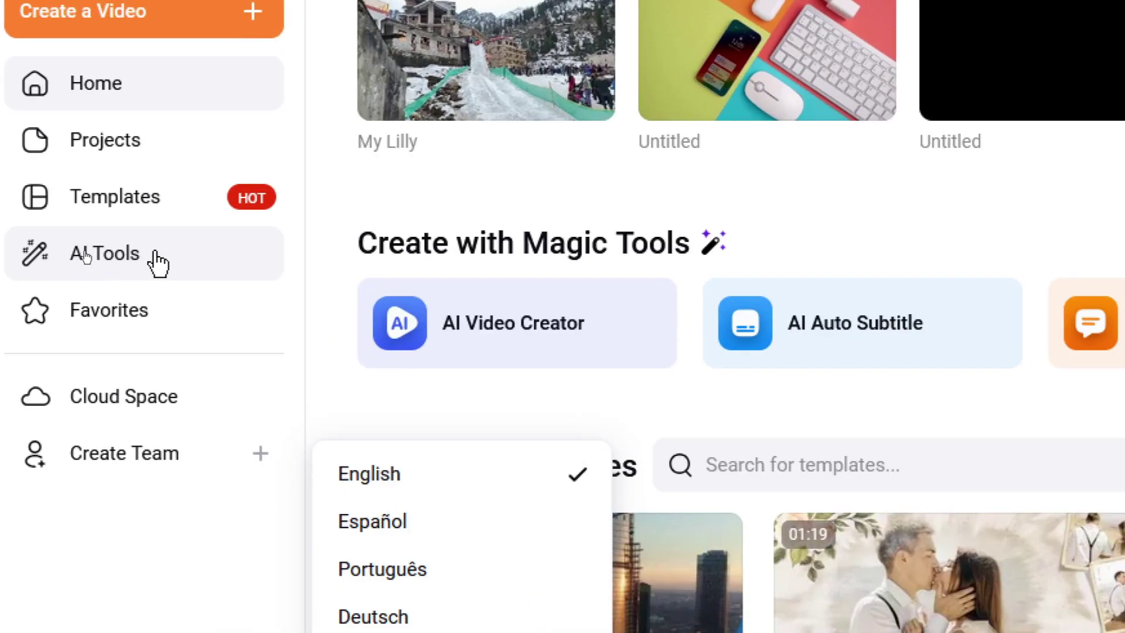
# Step: Open the AI Image to Image Generator and upload the Man JPG from the Downloads folder as the source image
pyautogui.click(157, 263)
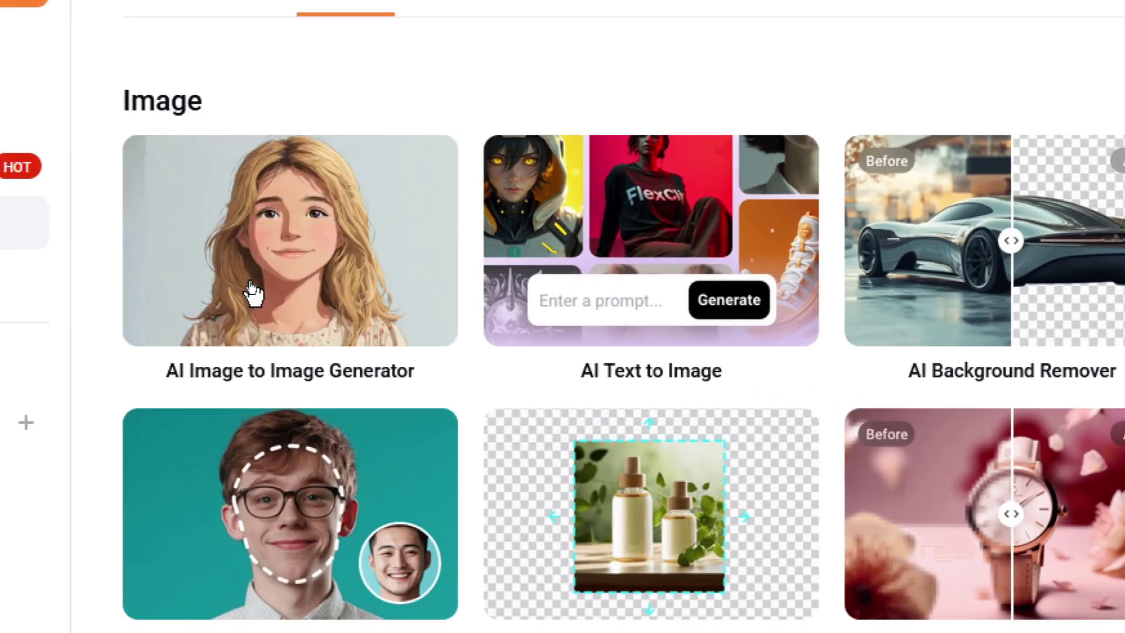
pyautogui.click(253, 291)
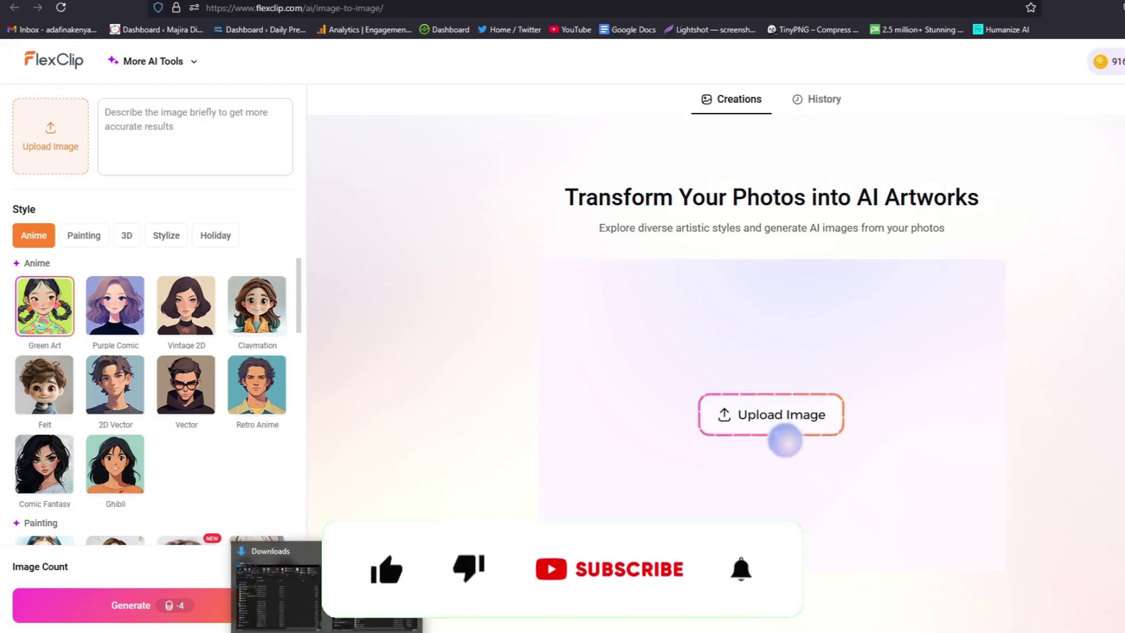
pyautogui.click(275, 591)
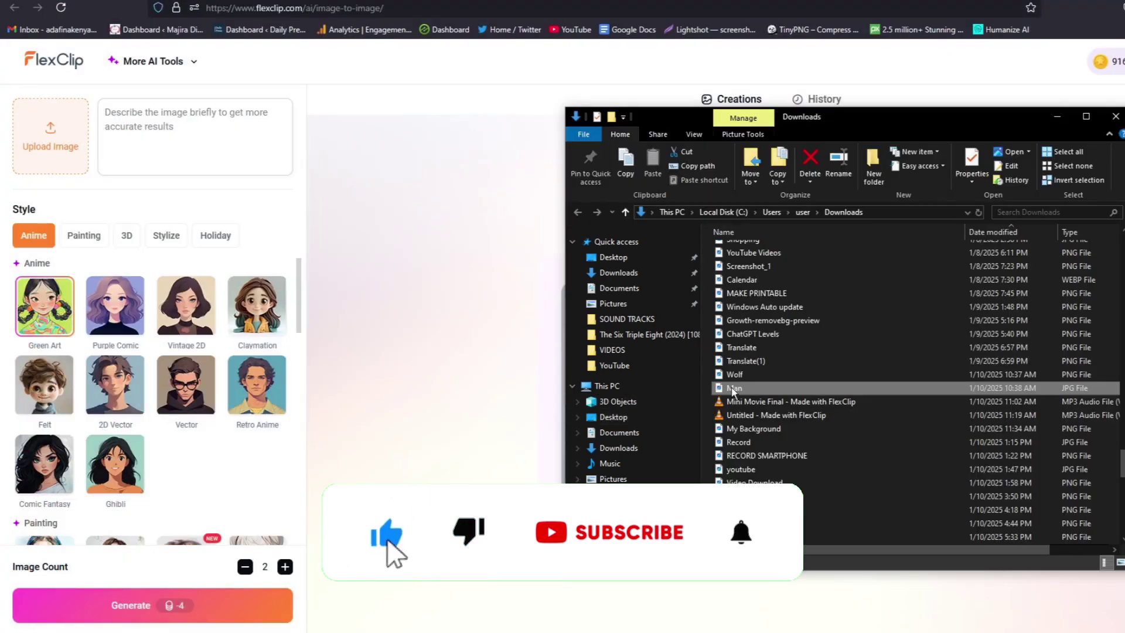
pyautogui.moveTo(732, 389); pyautogui.dragTo(72, 146)
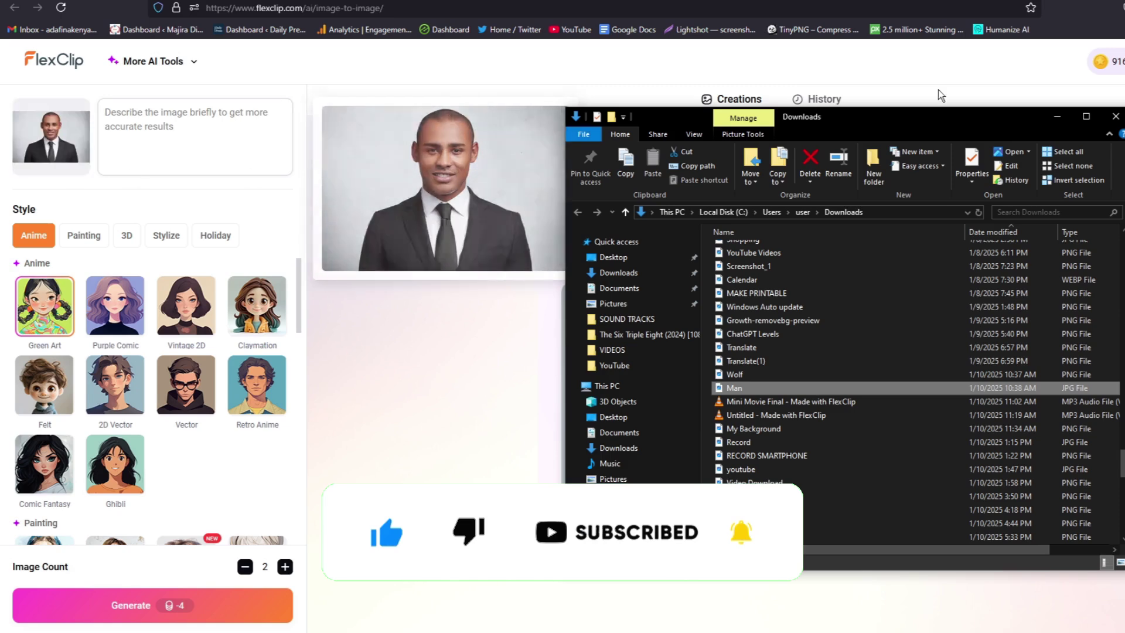
pyautogui.click(1057, 117)
pyautogui.moveTo(71, 155)
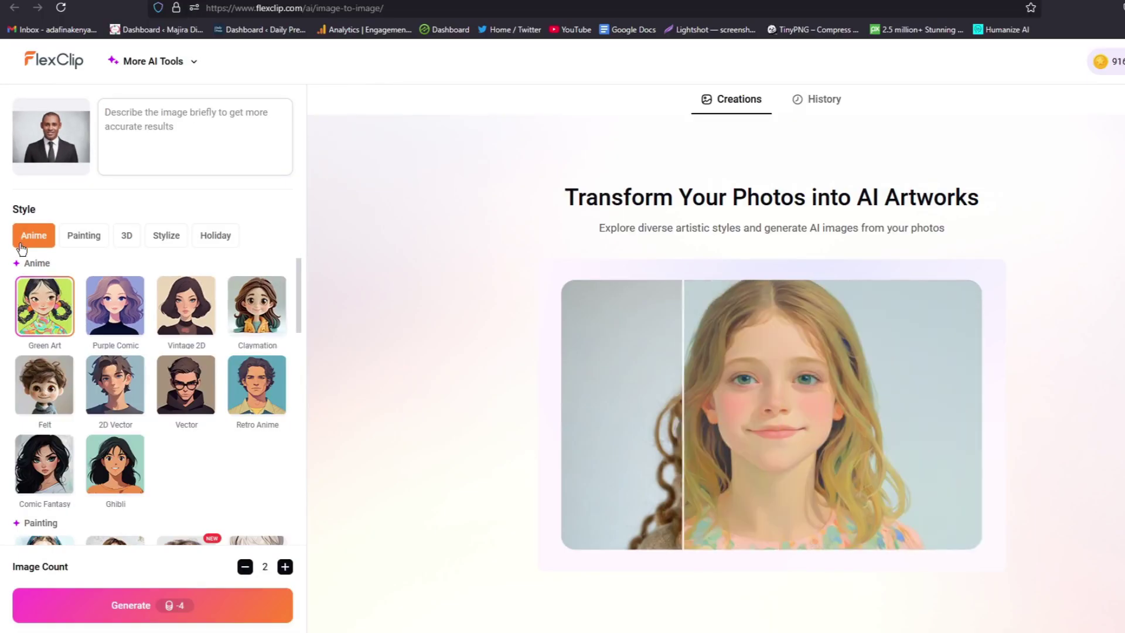
# Step: Look through the style categories and generate 2 images of the photo in the Pencil Sketch painting style
pyautogui.click(84, 235)
pyautogui.click(127, 235)
pyautogui.click(166, 235)
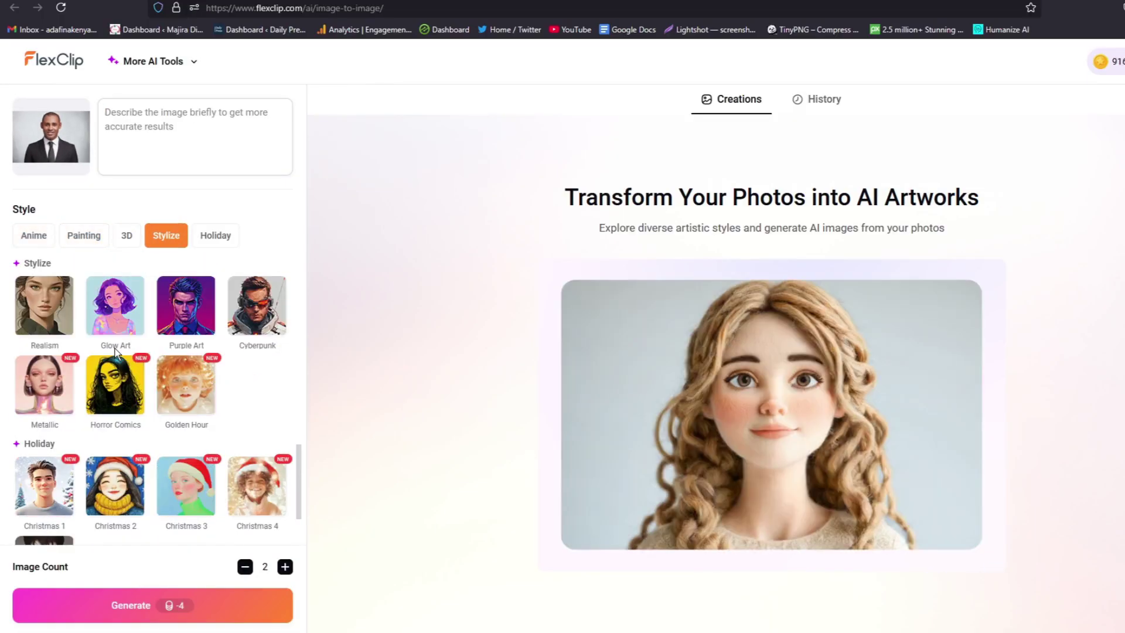
pyautogui.click(216, 235)
pyautogui.scroll(10, 128, 418)
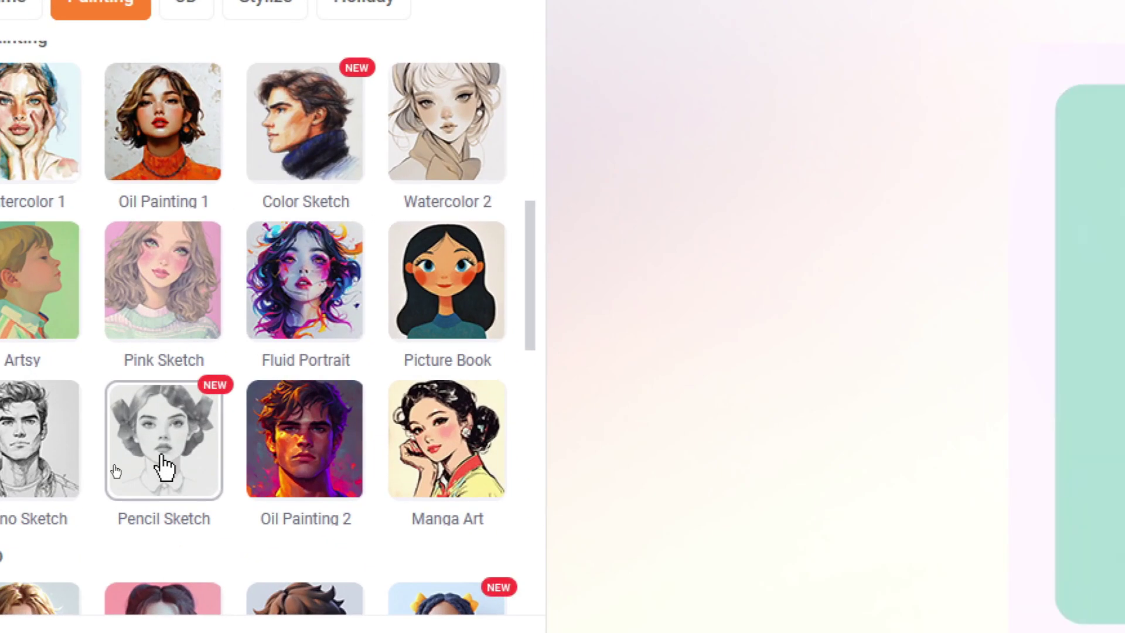
pyautogui.click(164, 466)
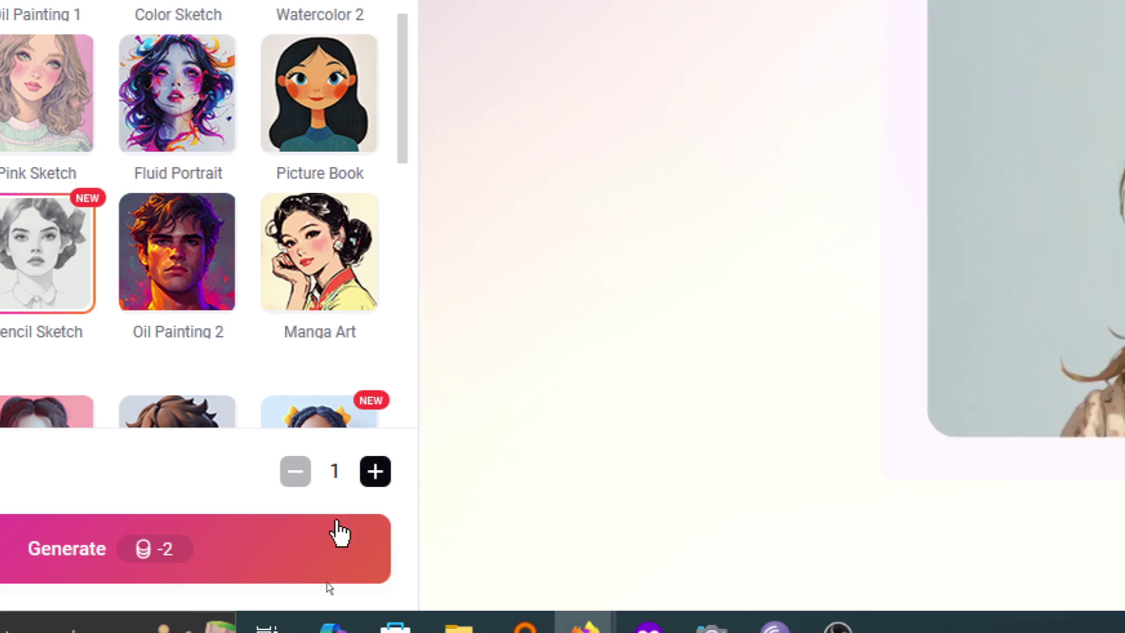
pyautogui.click(375, 471)
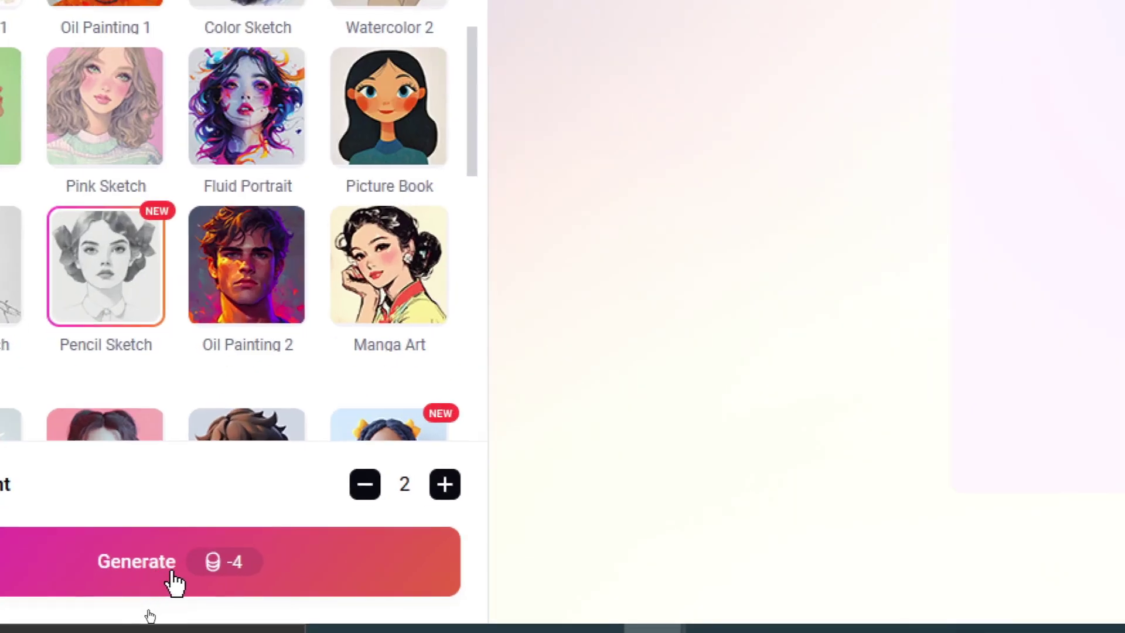
pyautogui.click(156, 564)
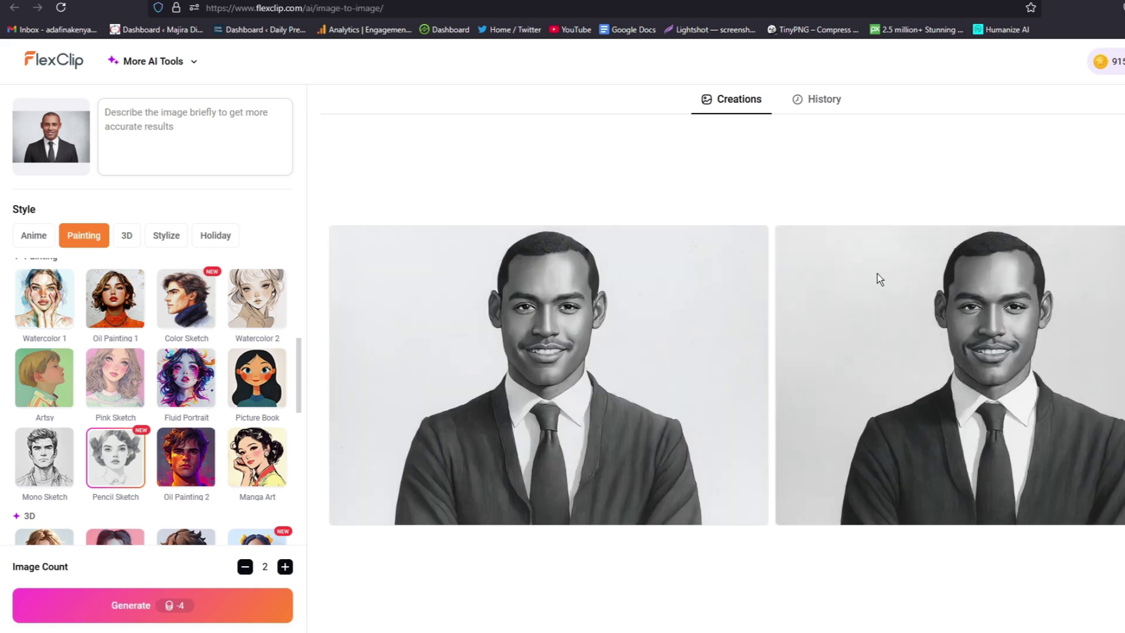
# Step: Compare the generated pencil sketches with the original photo
pyautogui.moveTo(701, 322)
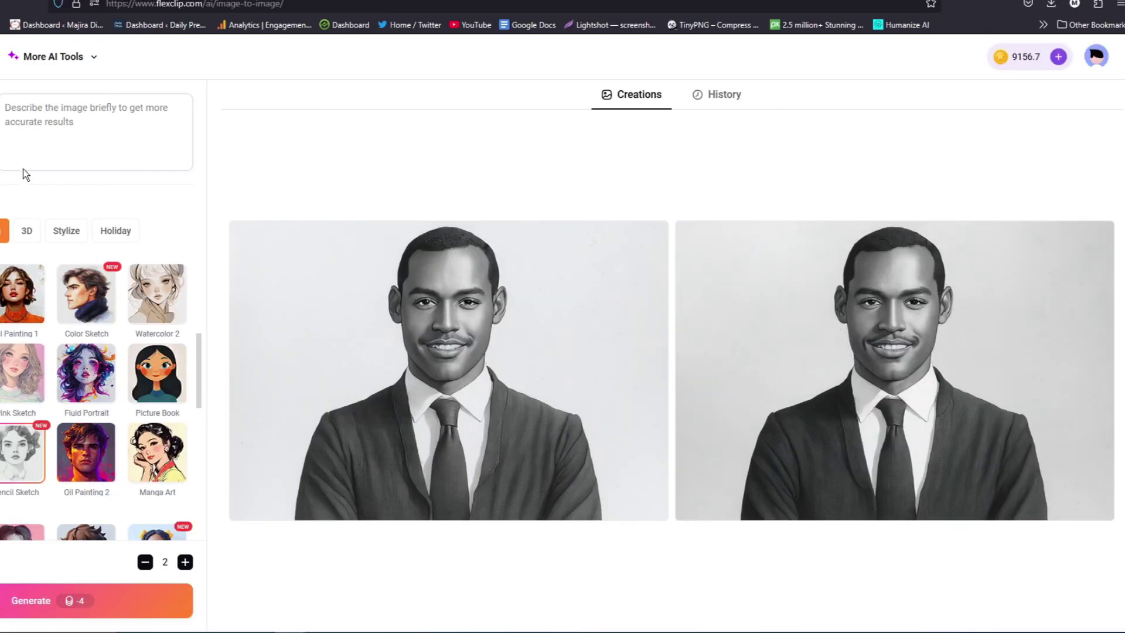
pyautogui.moveTo(51, 136)
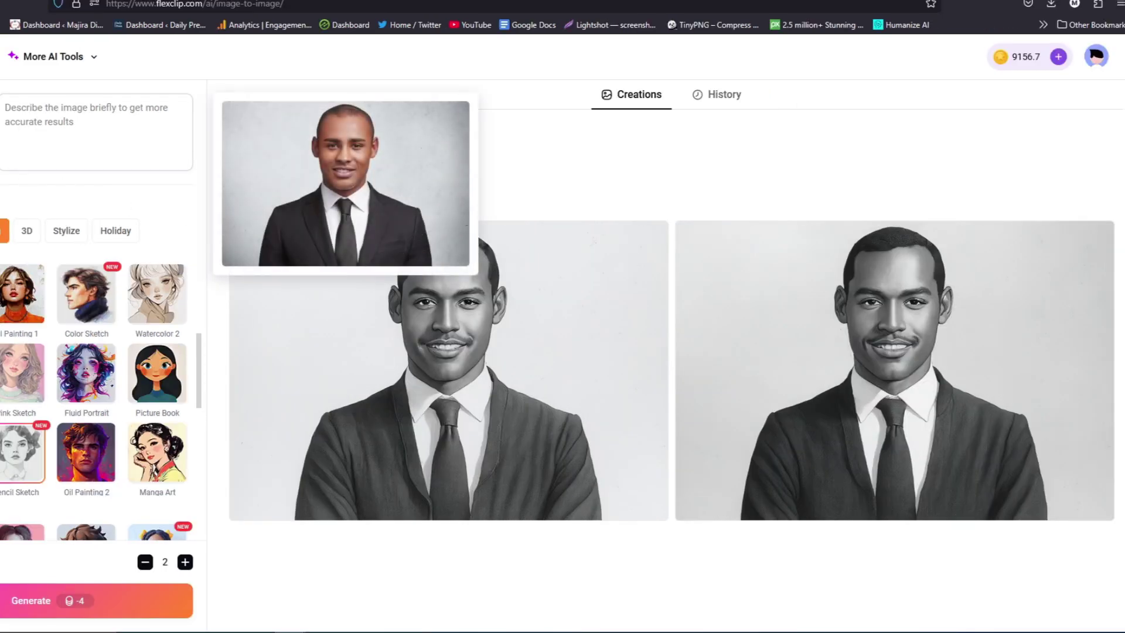
pyautogui.click(628, 236)
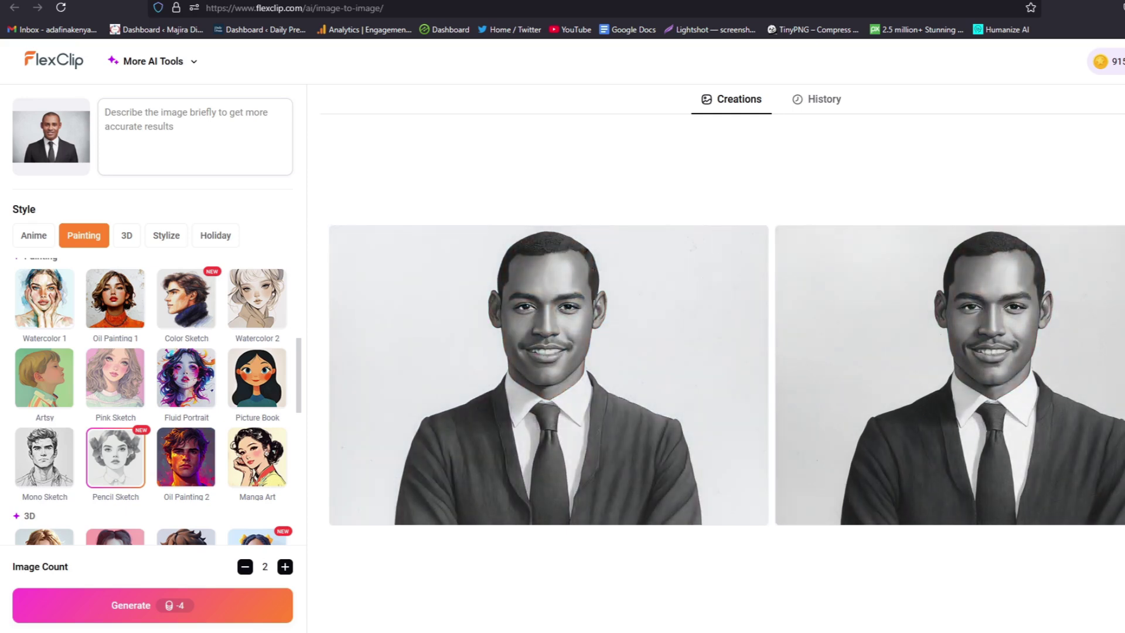
pyautogui.click(1124, 240)
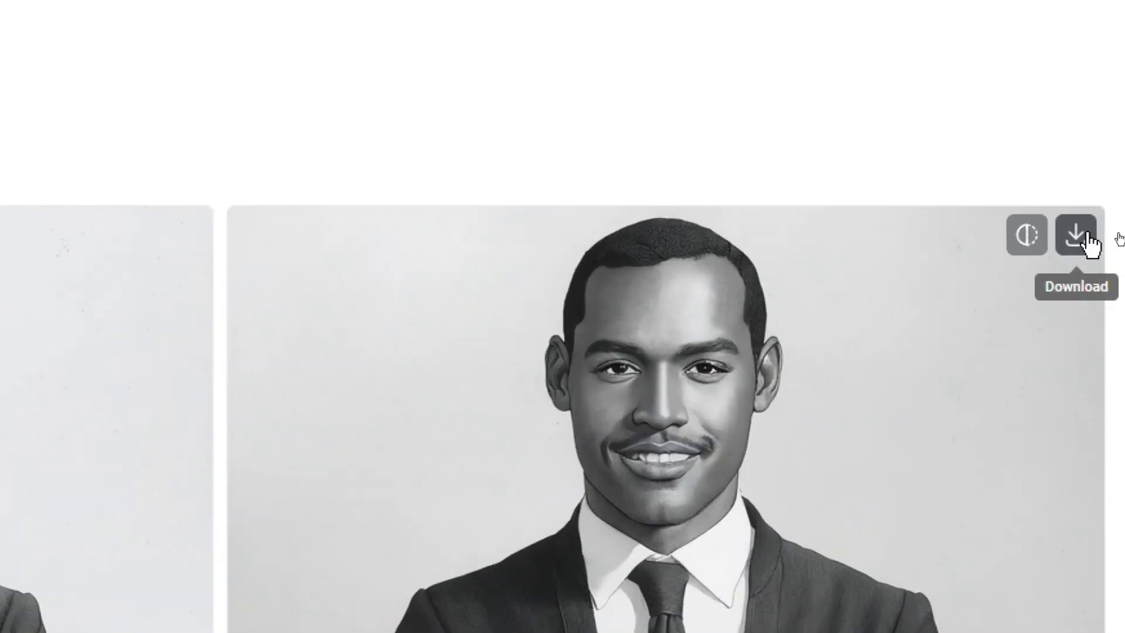
# Step: Download both generated pencil sketches and show the saved files in their folder
pyautogui.click(1086, 235)
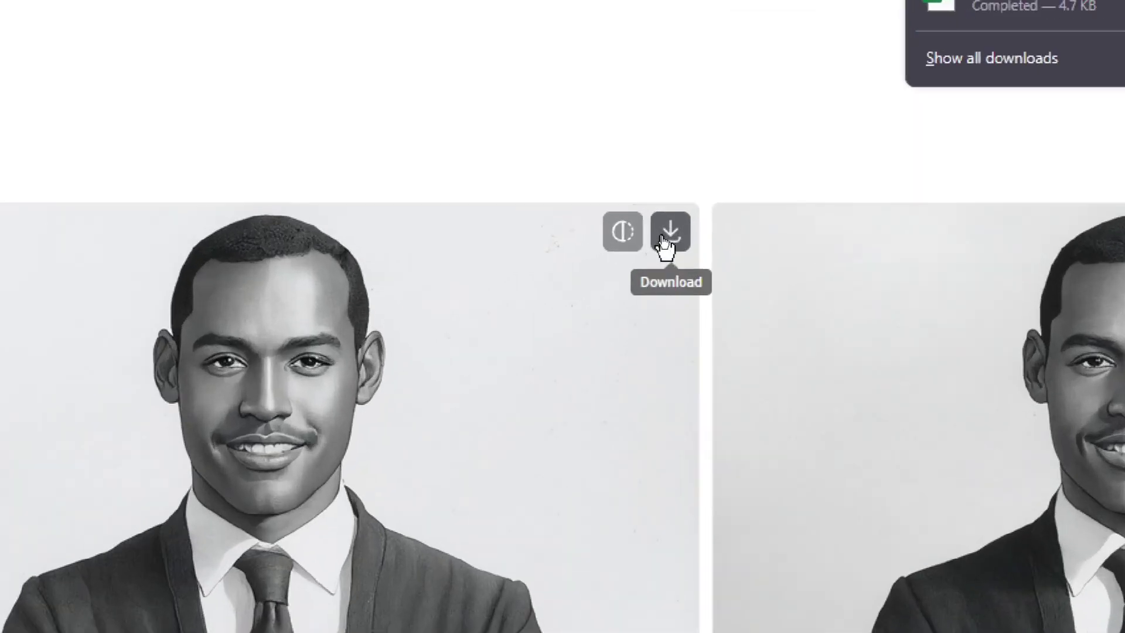
pyautogui.click(665, 237)
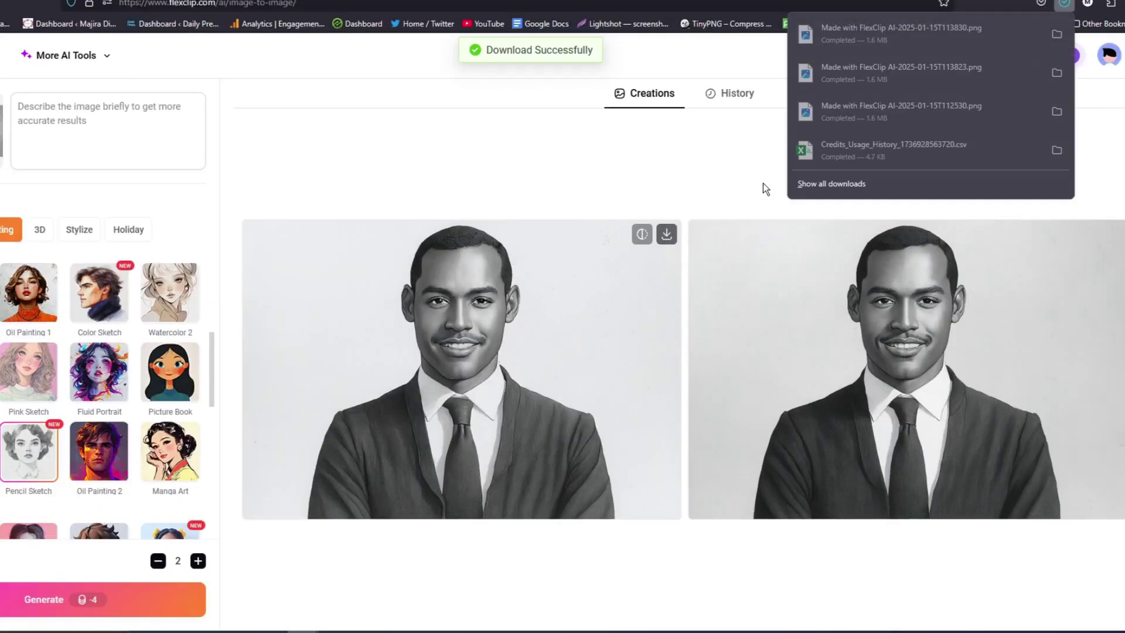
pyautogui.click(1058, 34)
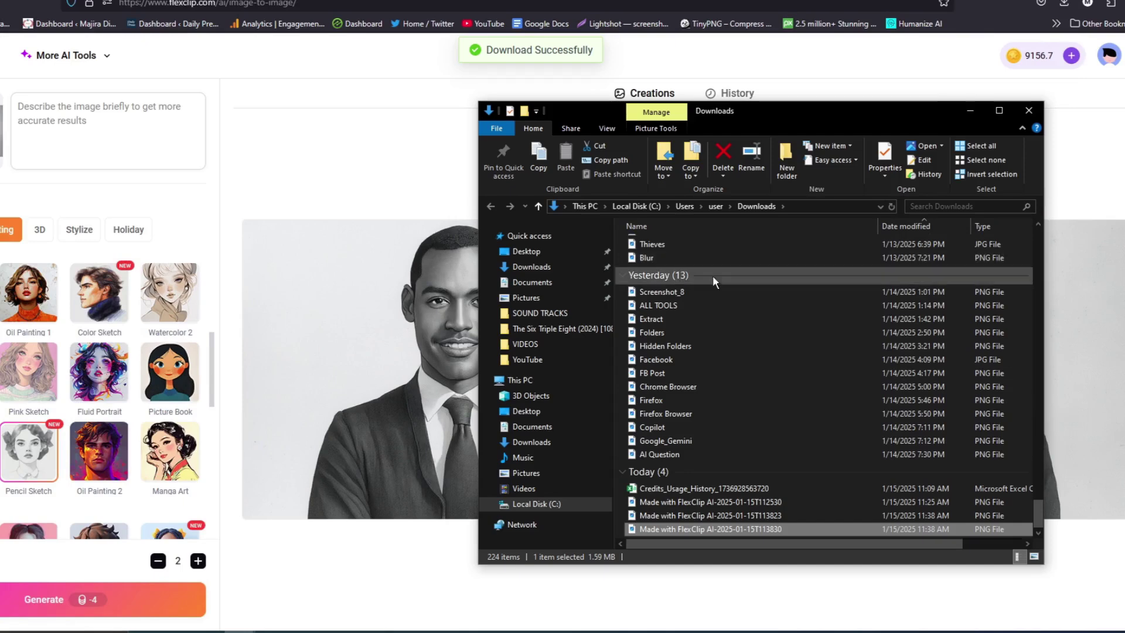
# Step: View the downloaded sketch ending in T113823 enlarged, close it and minimize the Downloads folder
pyautogui.doubleClick(666, 513)
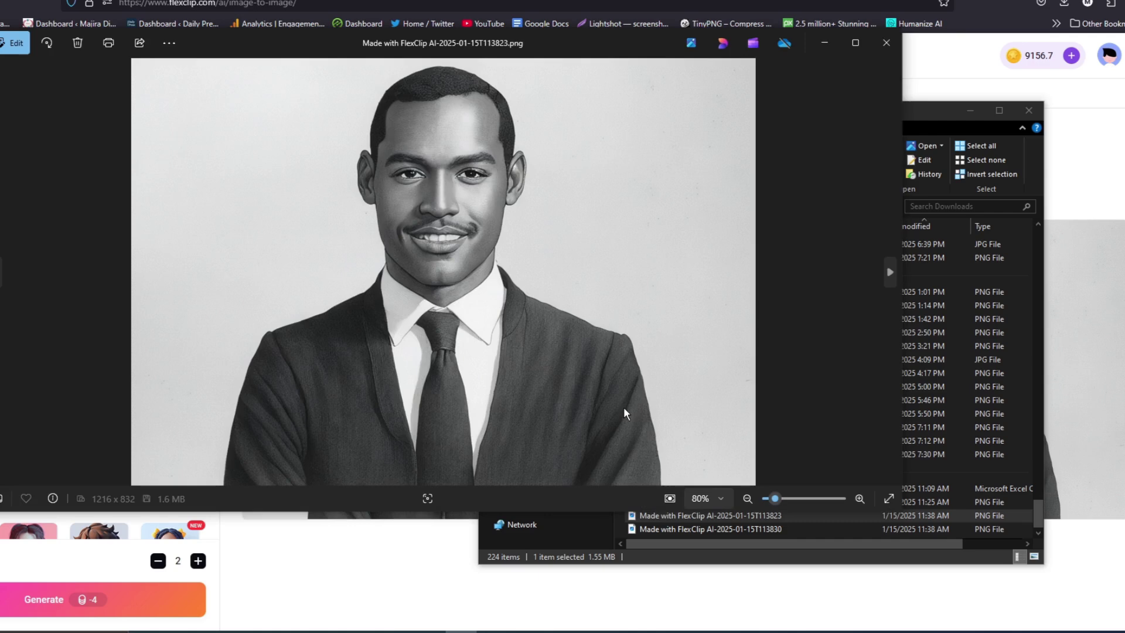
pyautogui.press('F11')
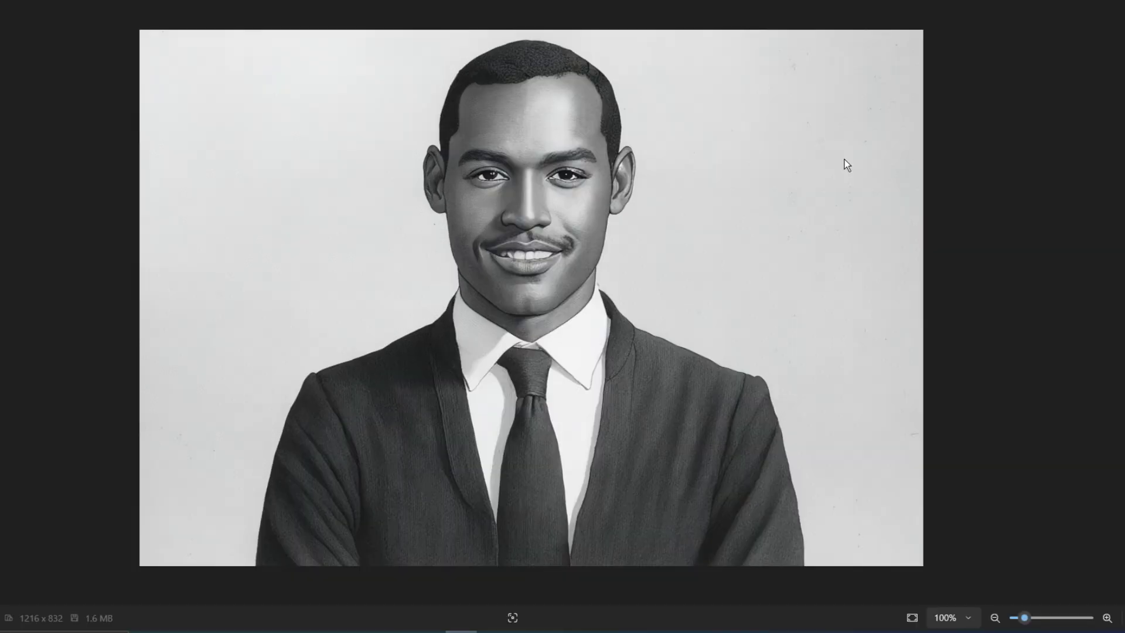
pyautogui.hotkey('alt', 'F4')
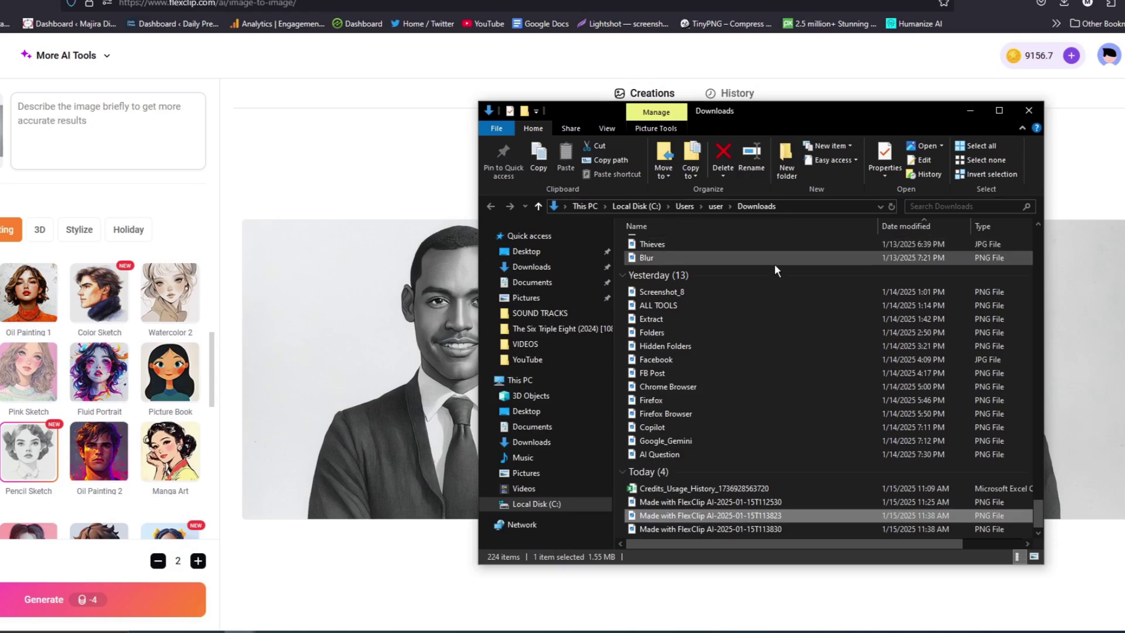
pyautogui.click(971, 111)
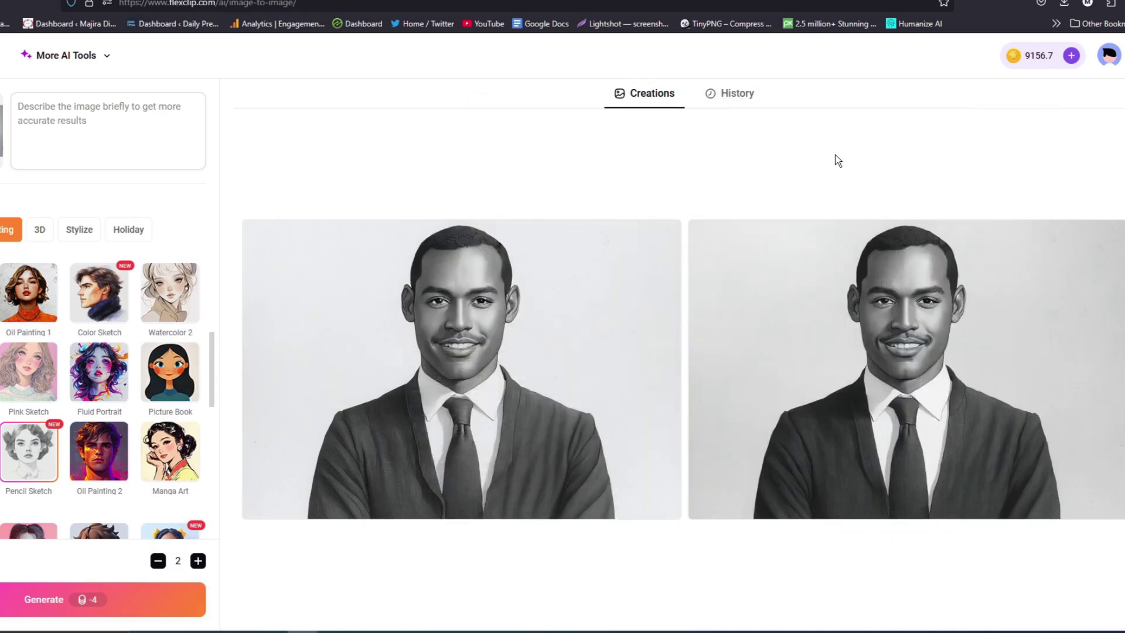
# Step: Return to the Anime styles in the style list
pyautogui.scroll(5, 52, 399)
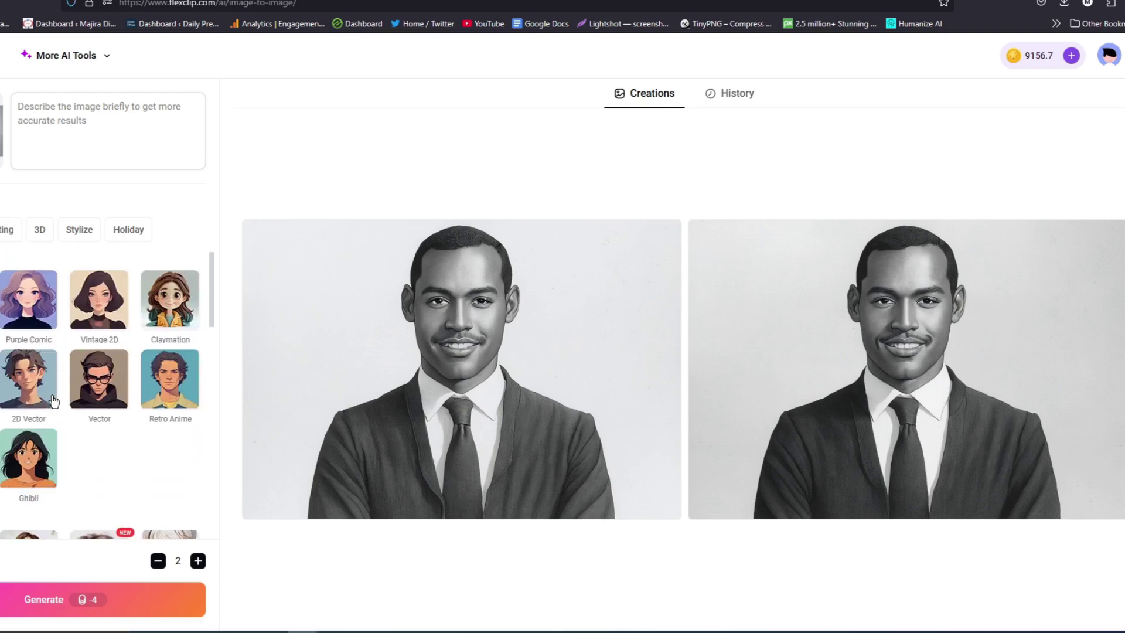